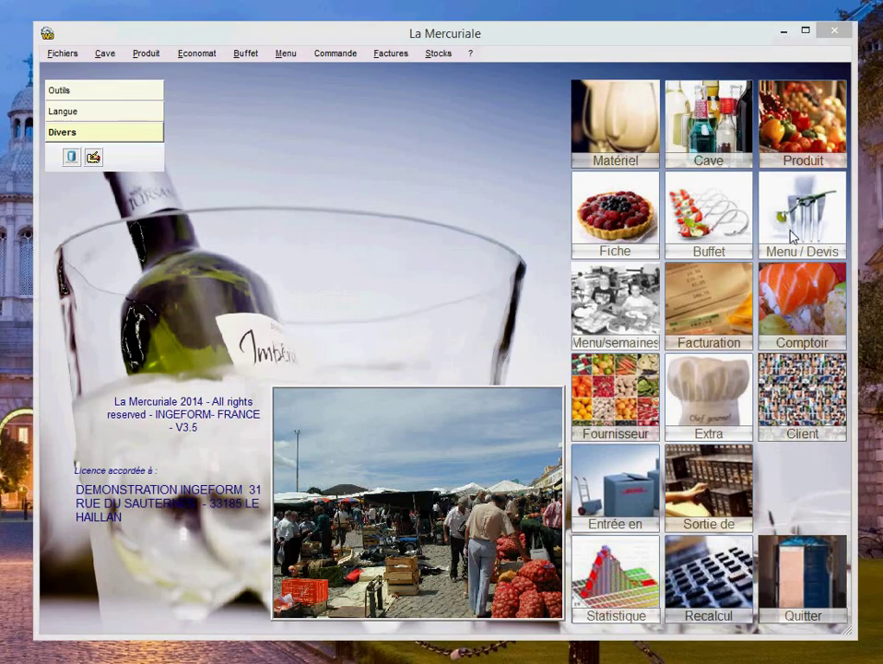
Step: Open the product list and bring up the product record for ANANAS FRAIS
click(803, 132)
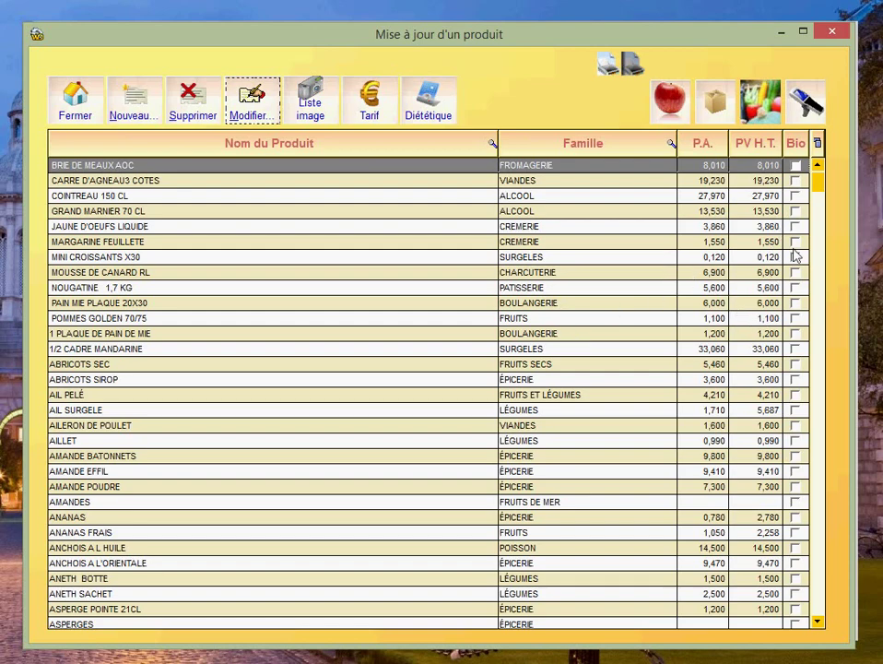
click(147, 534)
double_click(148, 534)
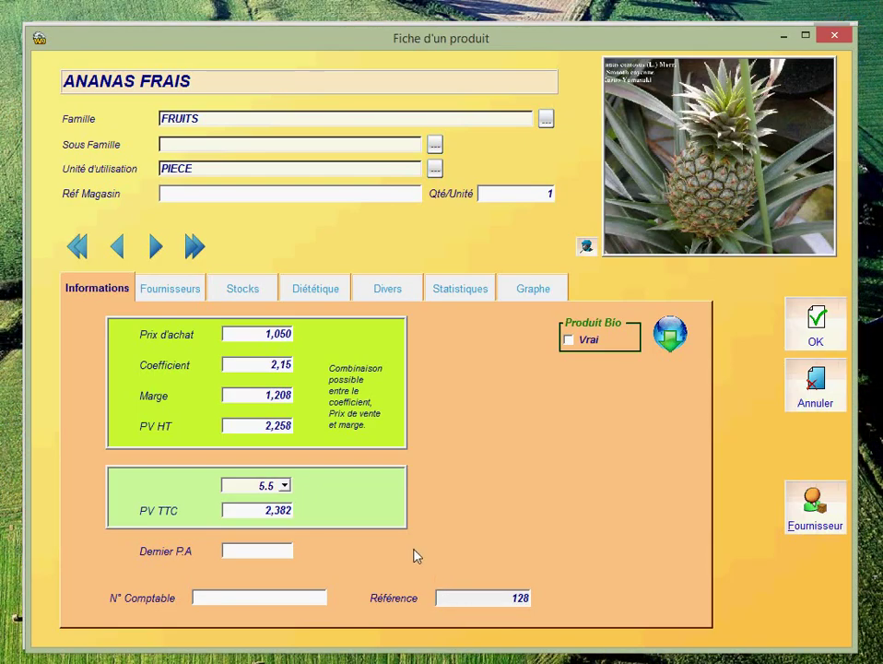
Step: Make METRO the selected supplier for ANANAS FRAIS and check the product's purchase and selling prices
click(173, 291)
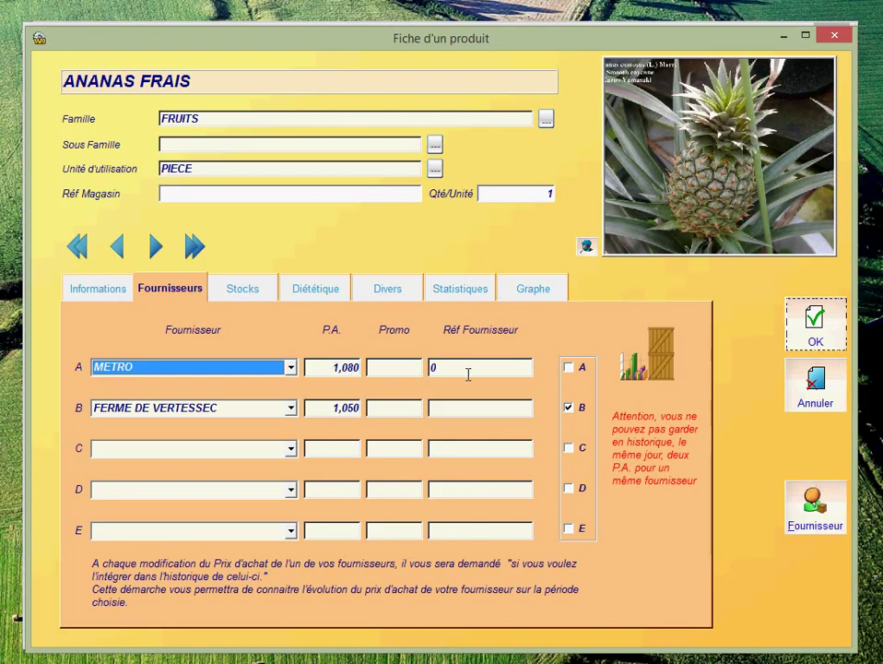
click(571, 370)
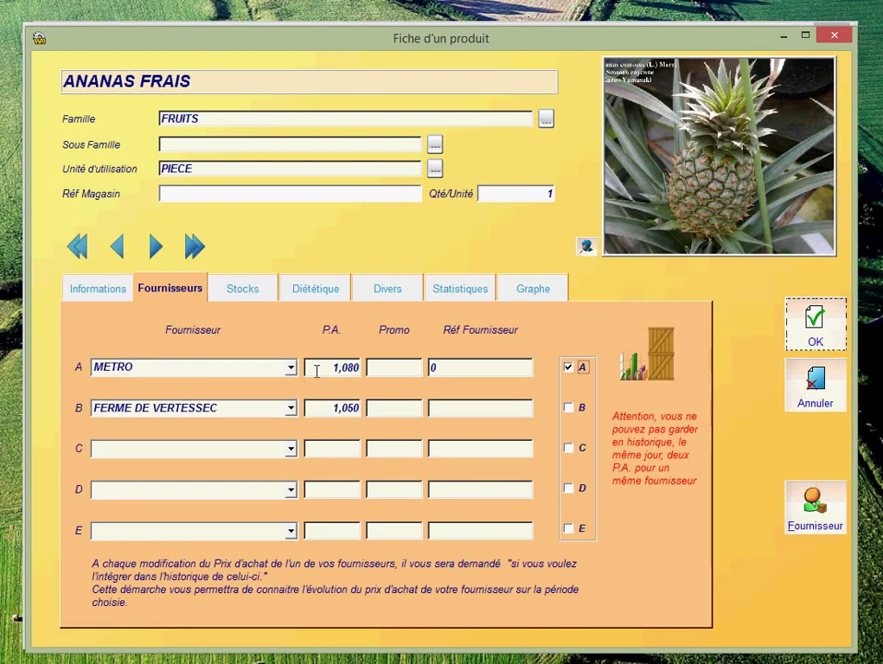
click(102, 291)
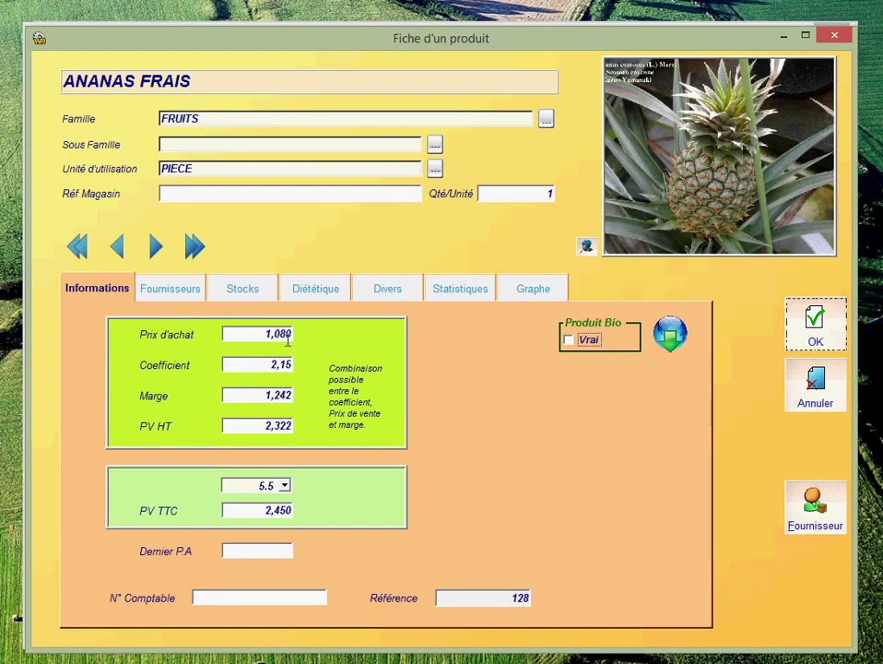
Step: Switch the selected supplier back to FERME DE VERTESSEC, check the product's prices, and return to its supplier details
click(181, 297)
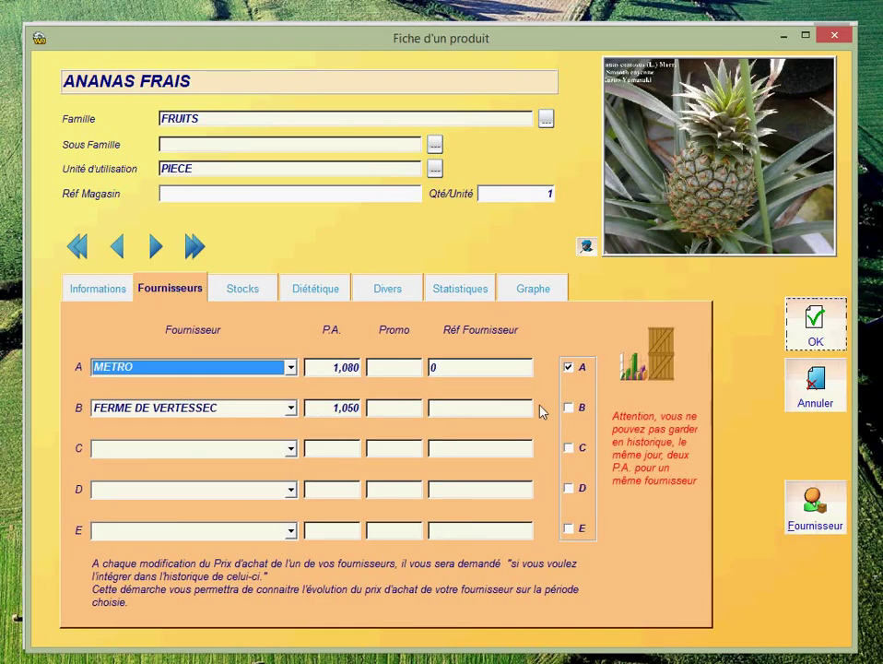
click(569, 408)
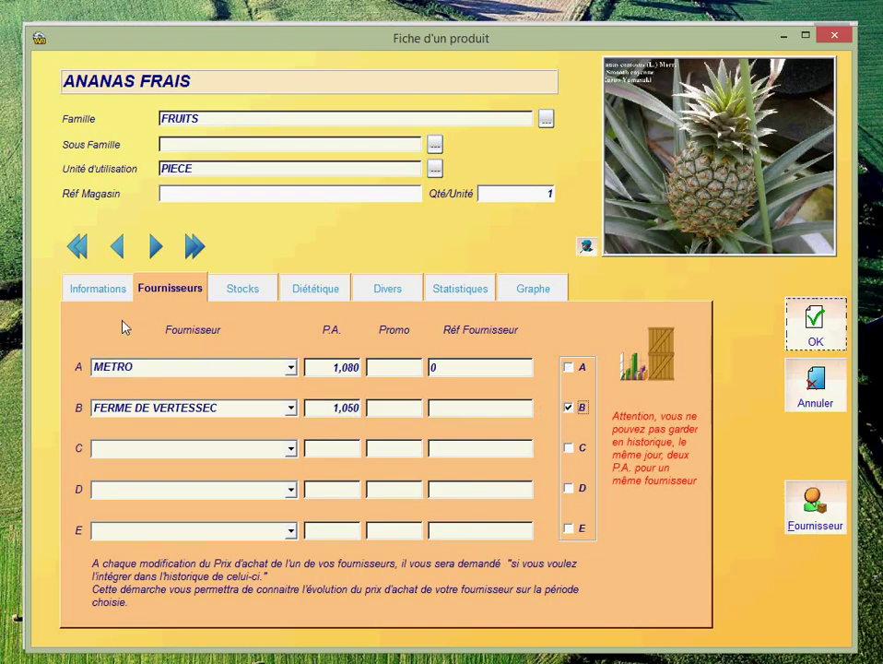
click(92, 295)
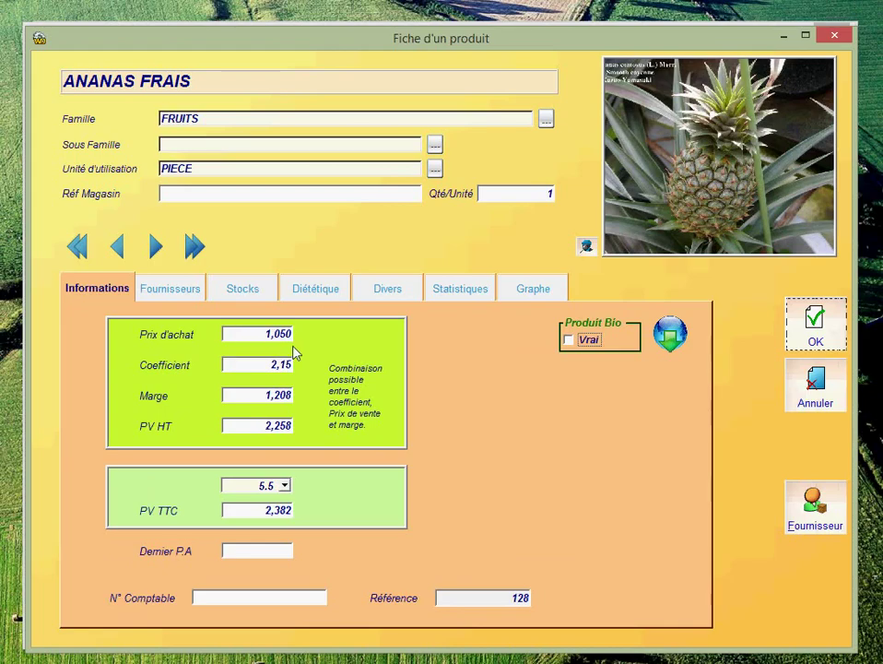
click(166, 289)
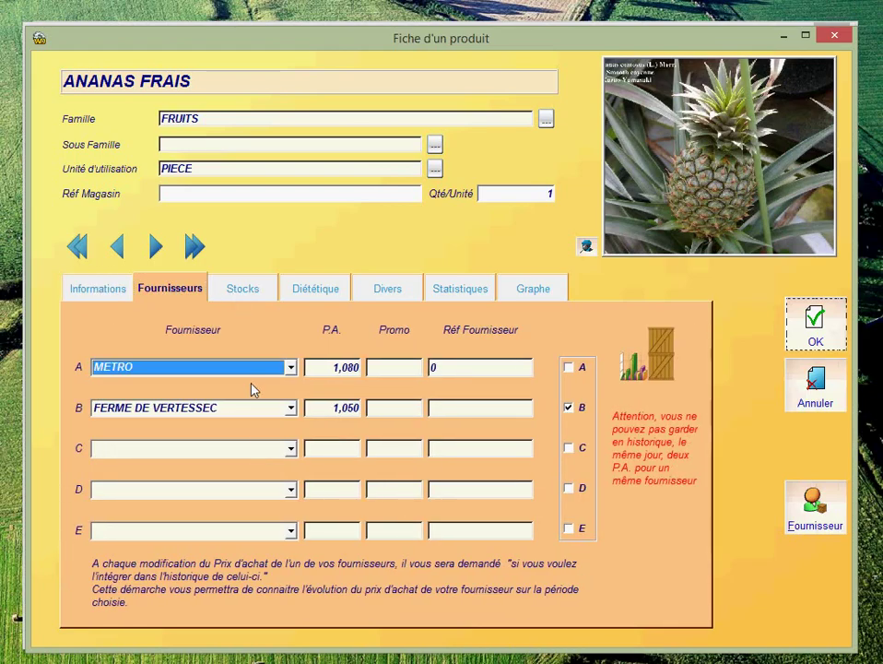
Step: Enable stock management (Géré en stock) for ANANAS FRAIS and look over the stock quantity and alert threshold fields
click(245, 291)
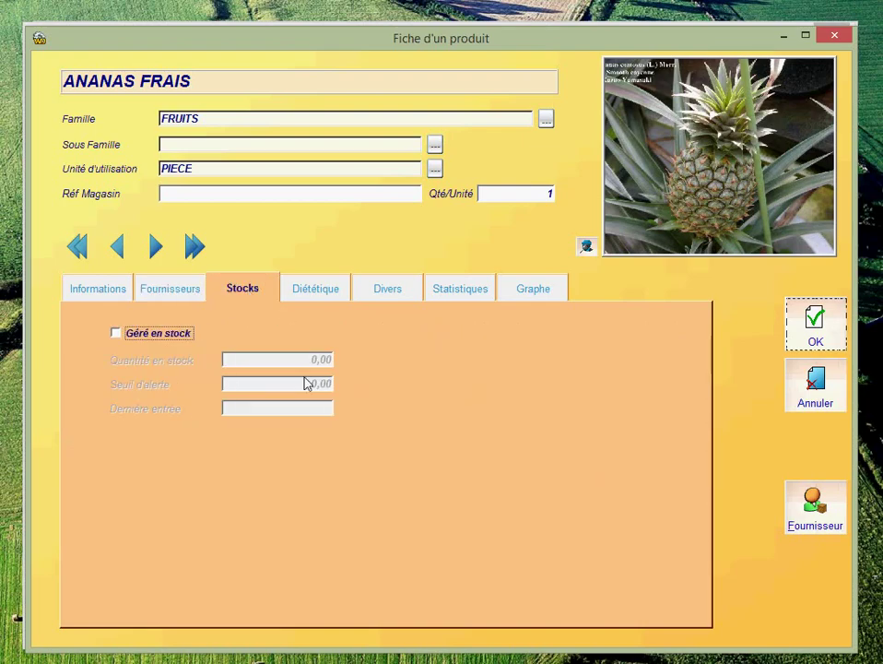
click(170, 342)
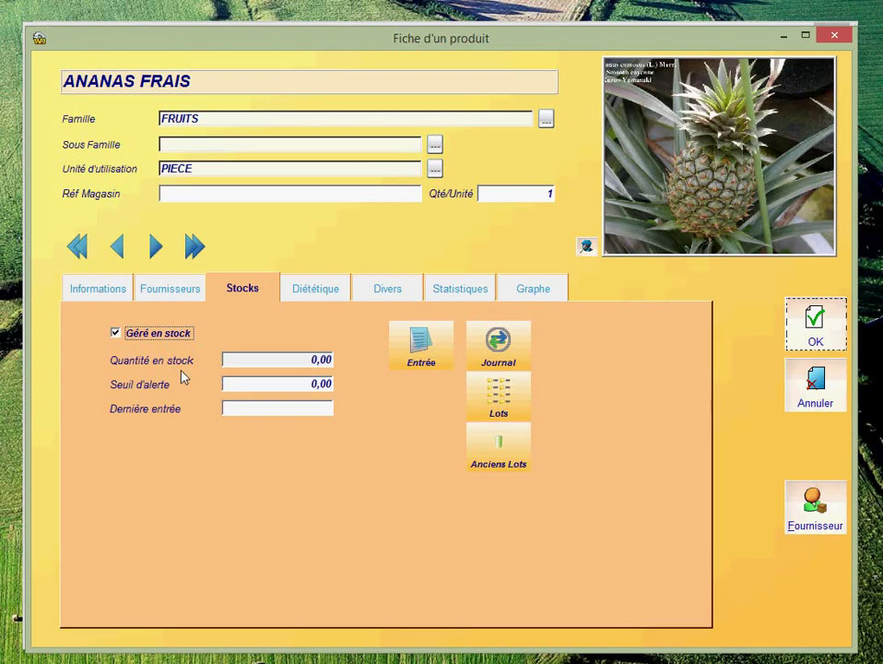
click(158, 336)
click(162, 341)
click(189, 346)
click(177, 343)
click(325, 387)
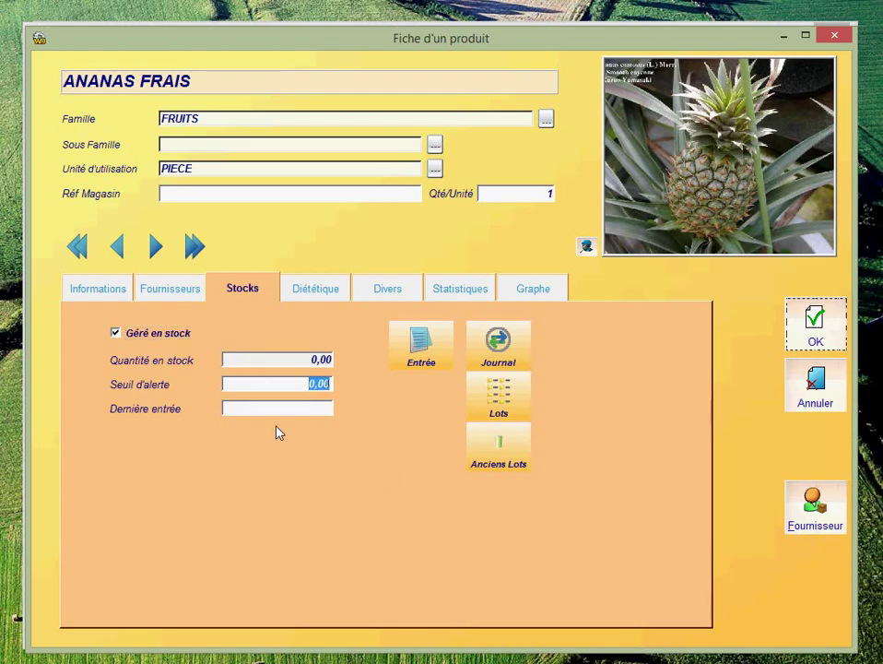
click(235, 360)
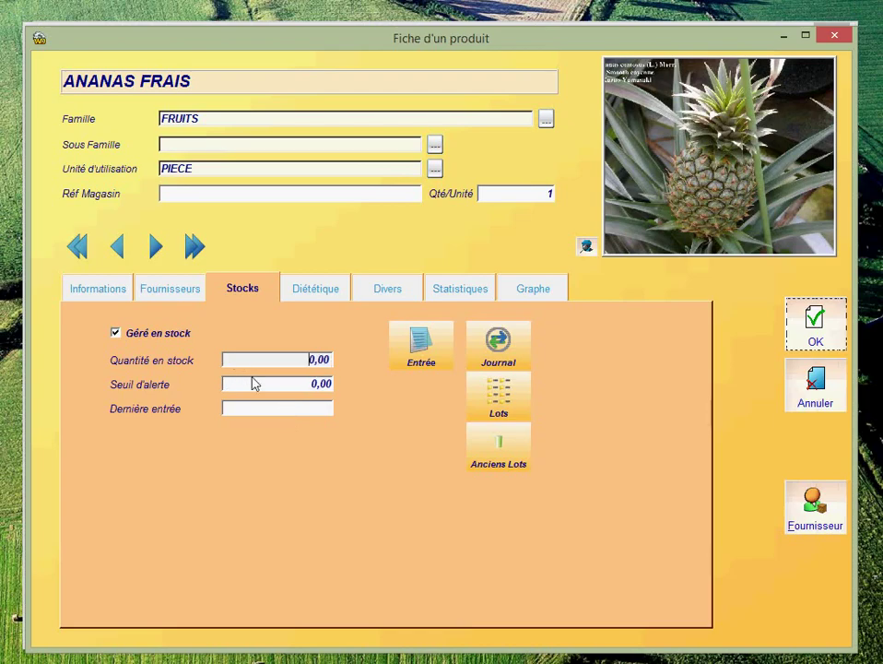
click(253, 382)
Step: Review the product's dietary values and its comments about supplier deliveries
click(323, 299)
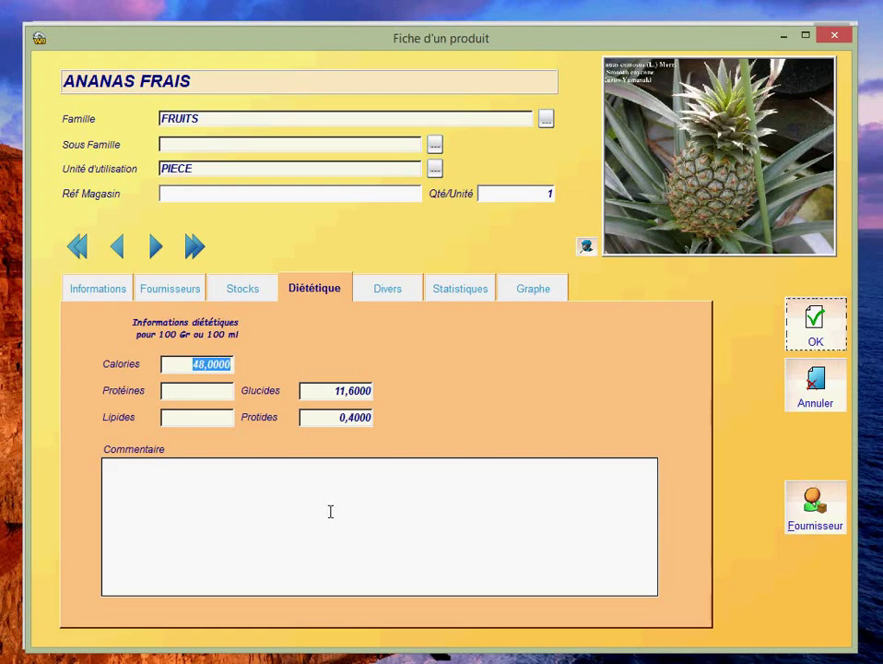
click(382, 296)
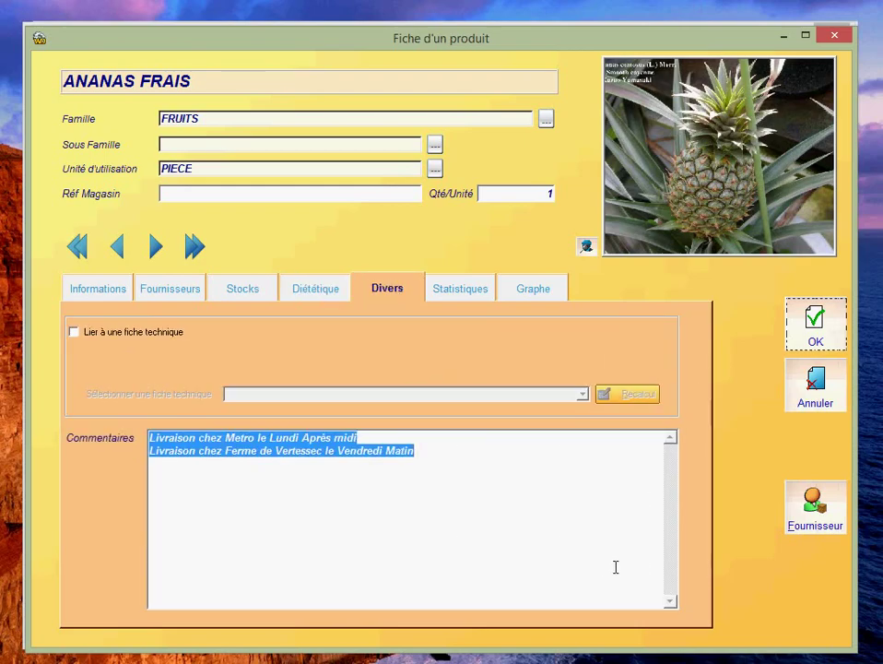
click(548, 566)
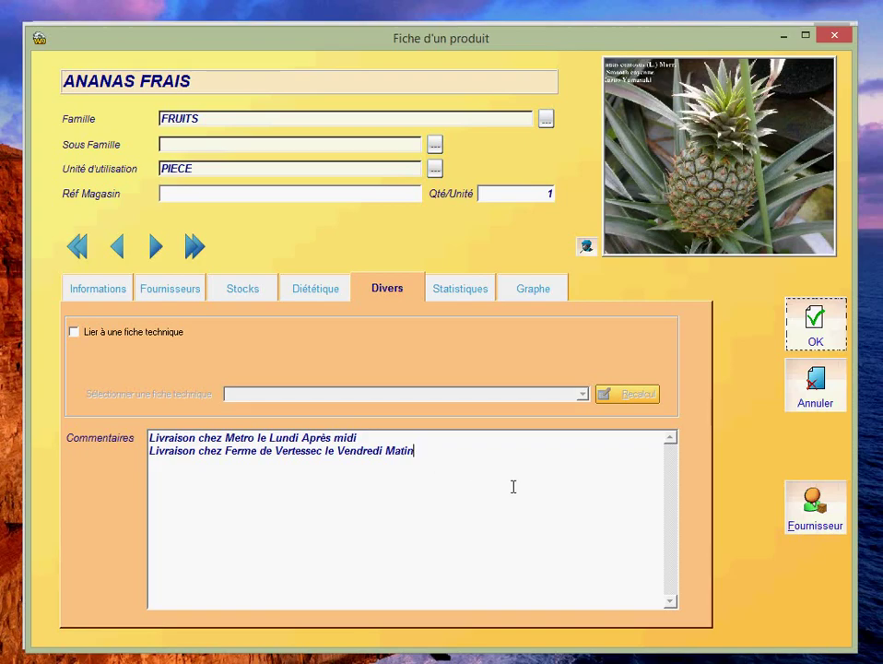
Step: Extract the product's purchase price history for supplier METRO from 01/04/2014 to 31/12/2014
click(460, 289)
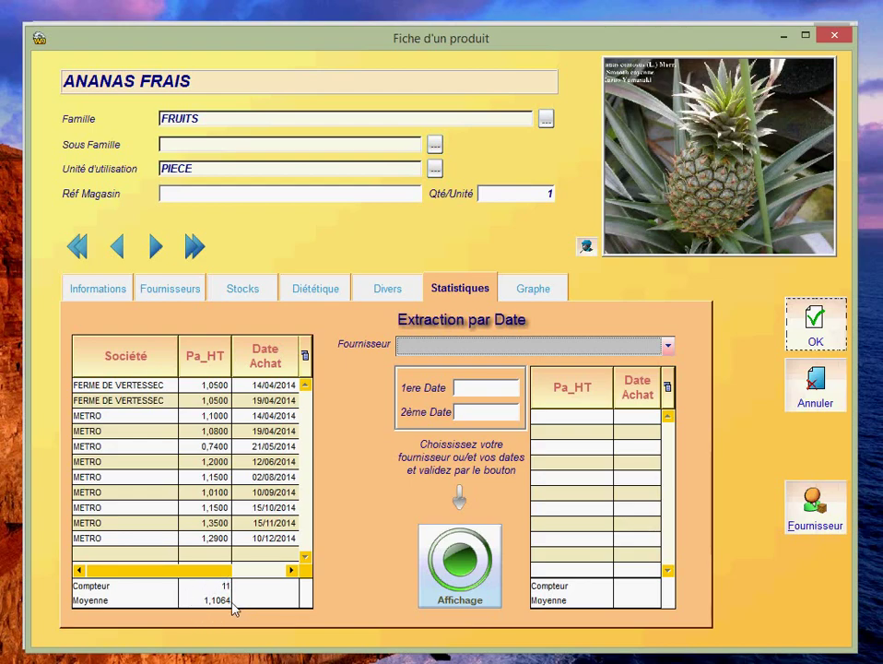
click(468, 347)
scroll(509, 505, down, 5)
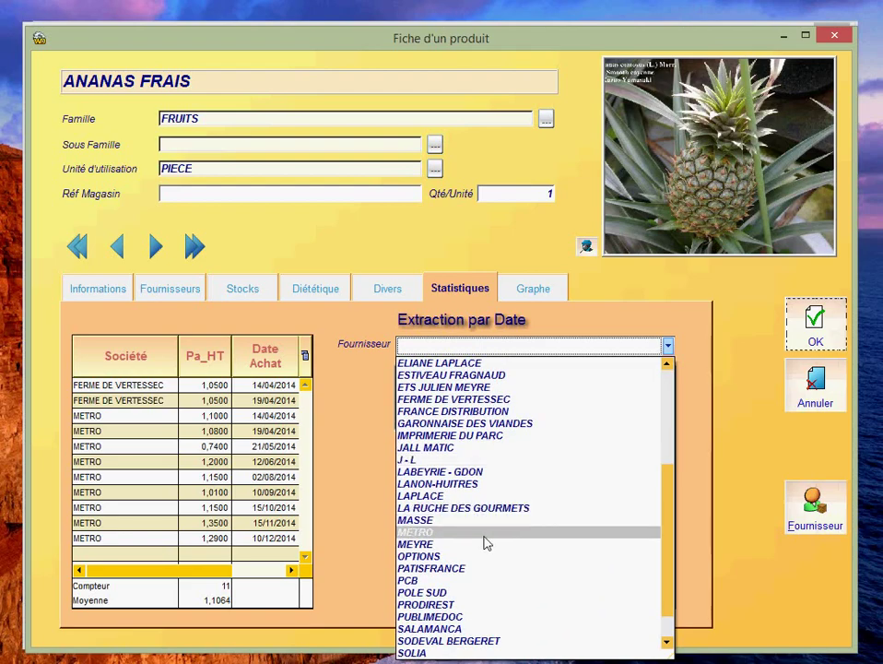
click(487, 543)
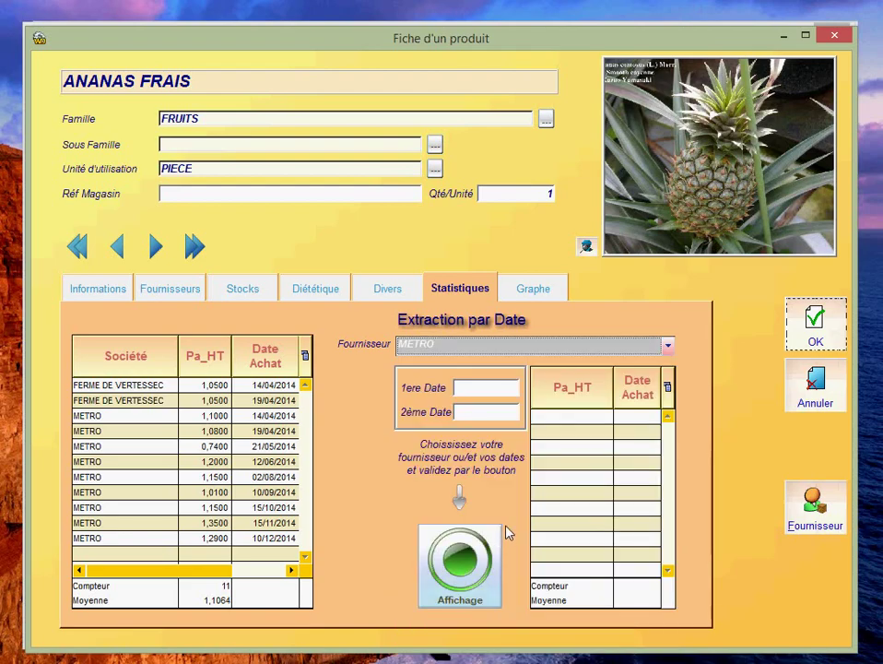
click(473, 388)
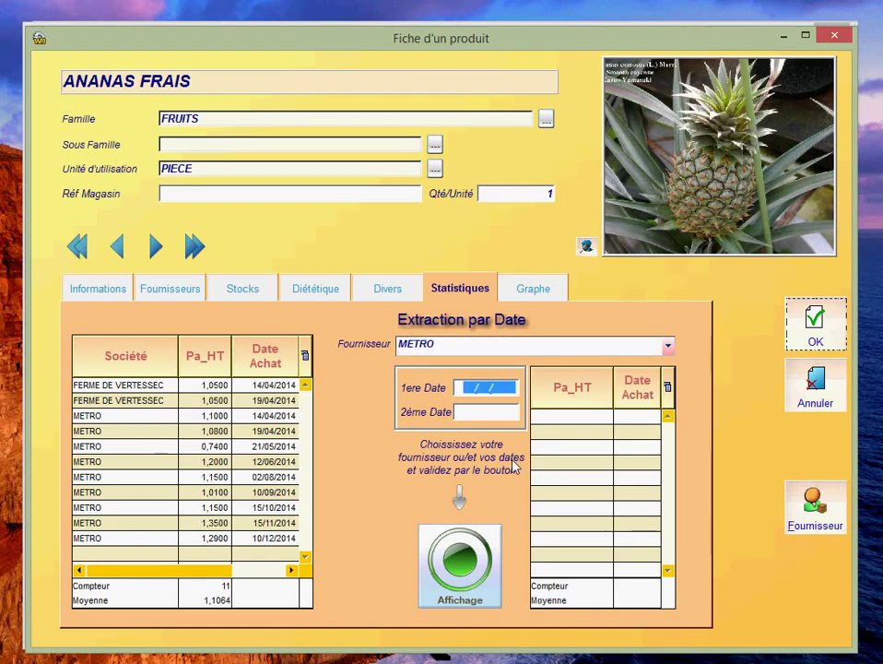
text(01/04/2)
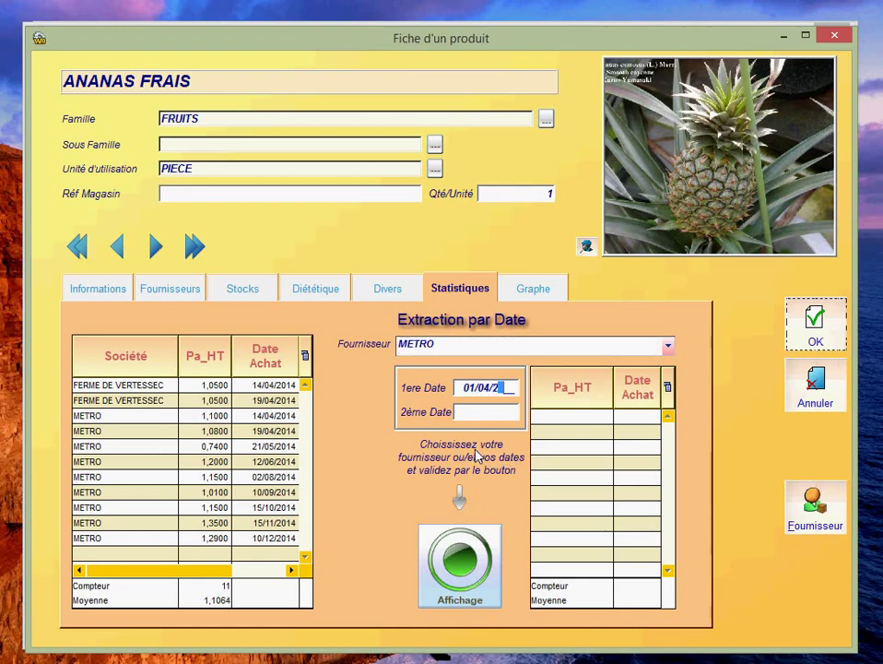
text(014)
key(Tab)
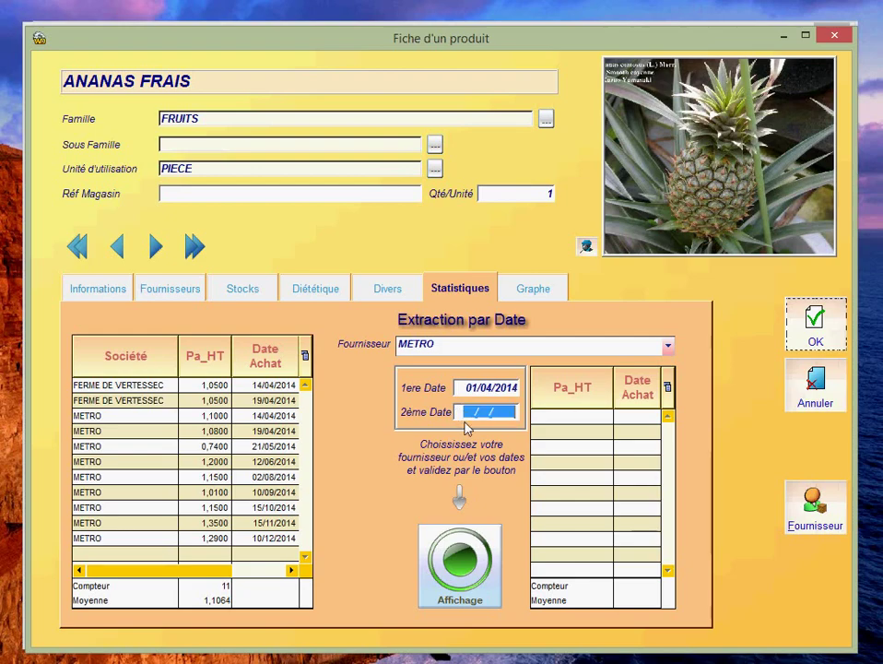
text(31/12/2014)
click(441, 572)
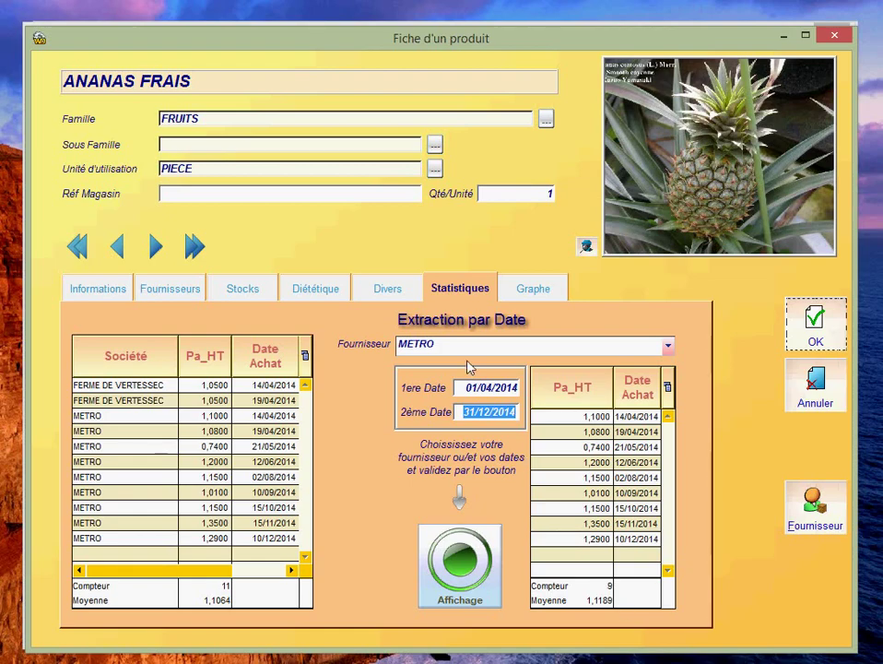
Step: View the graph of METRO's purchase price evolution and save the product record
click(521, 293)
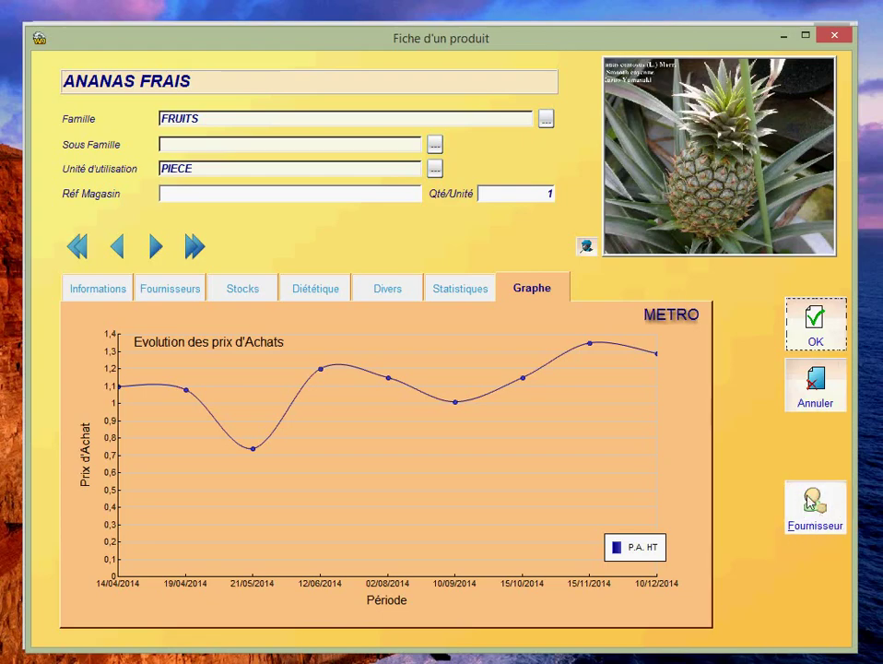
click(813, 335)
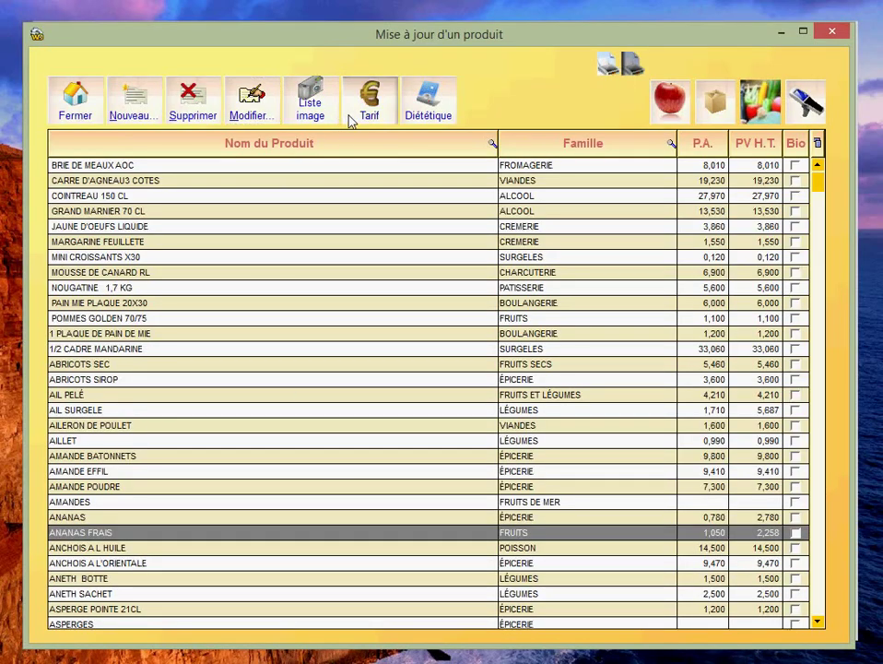
Step: Consult the price list of the main suppliers, widening the Denrée column to show full product names, and close it
click(365, 104)
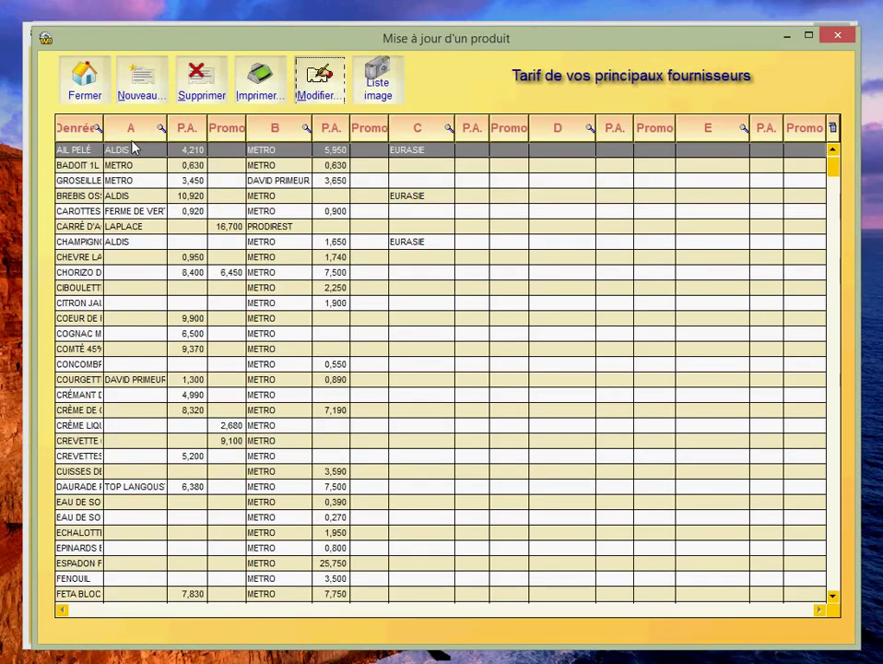
drag(106, 129, 236, 131)
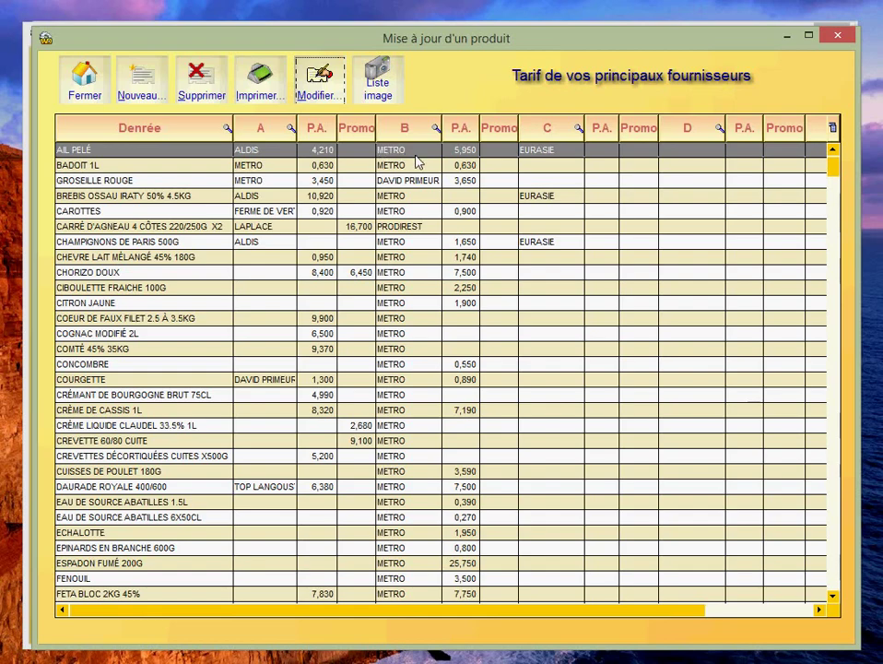
click(92, 95)
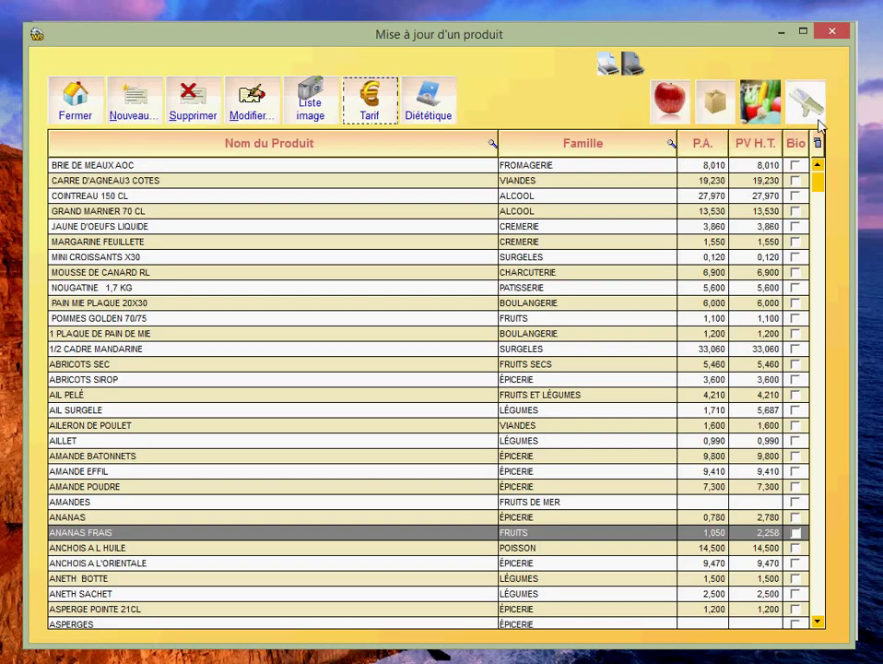
Step: Preview the product list report for the FRUITS family and return to the main screen
click(718, 104)
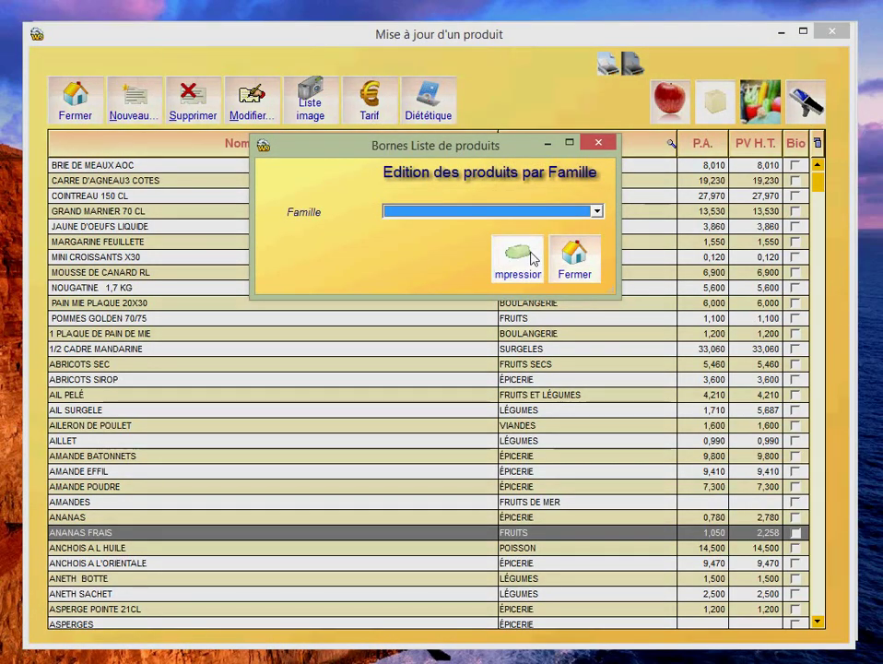
click(493, 213)
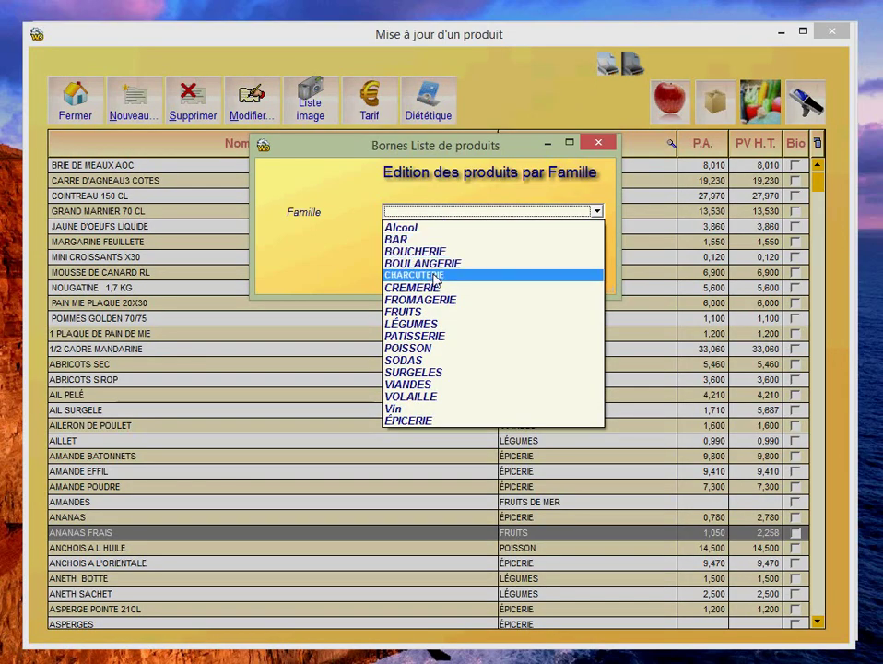
click(432, 316)
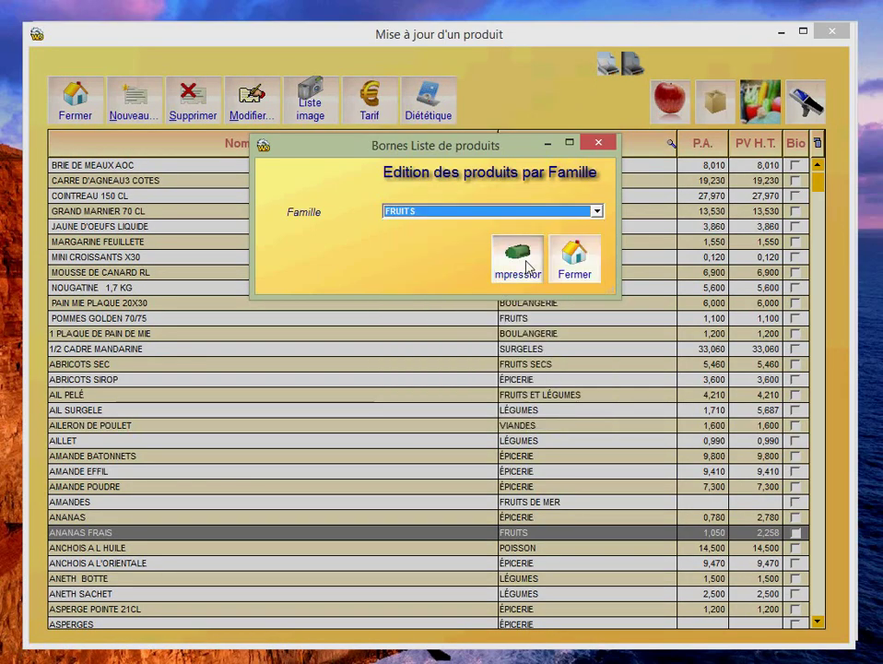
click(516, 252)
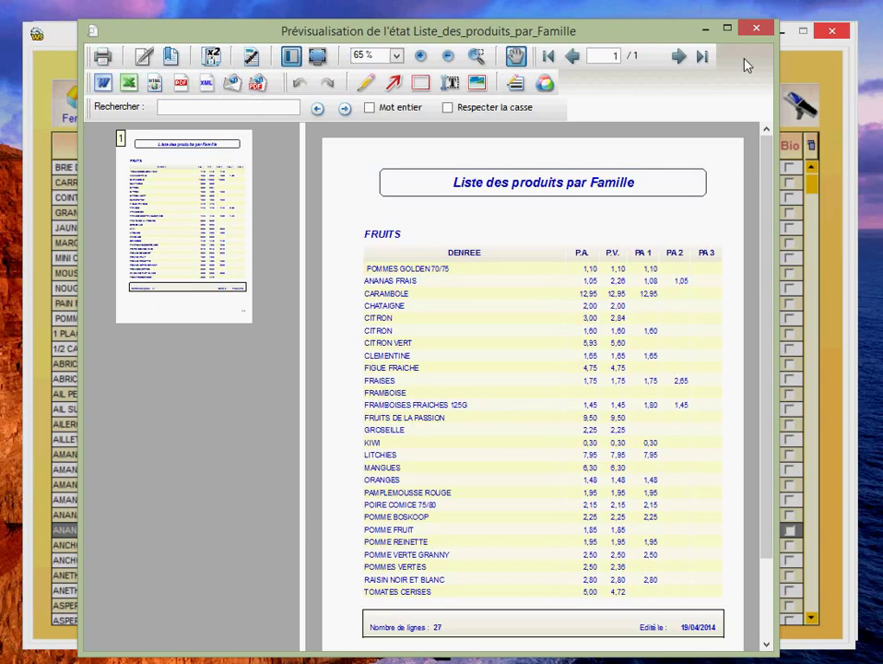
click(756, 28)
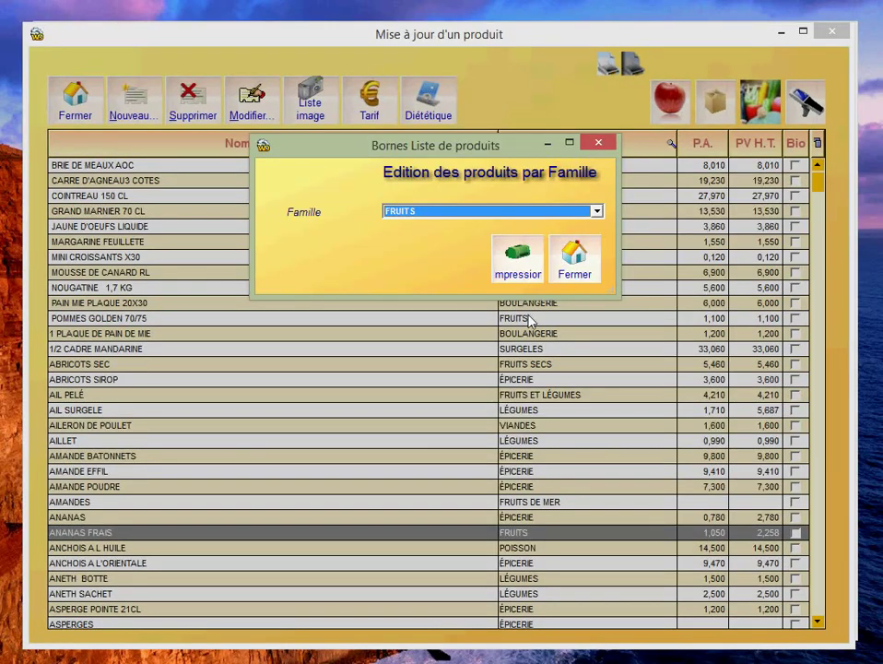
click(573, 261)
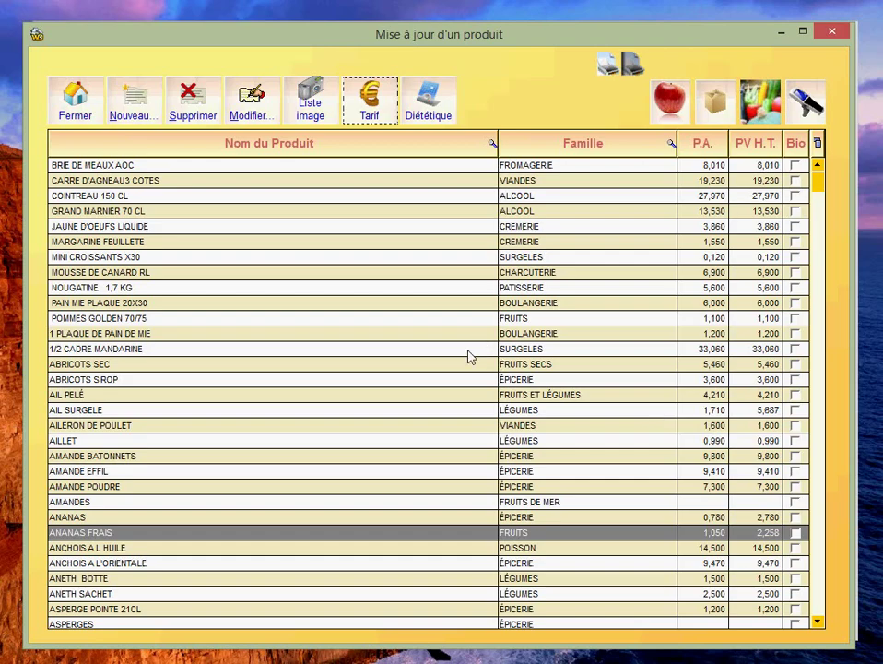
click(57, 90)
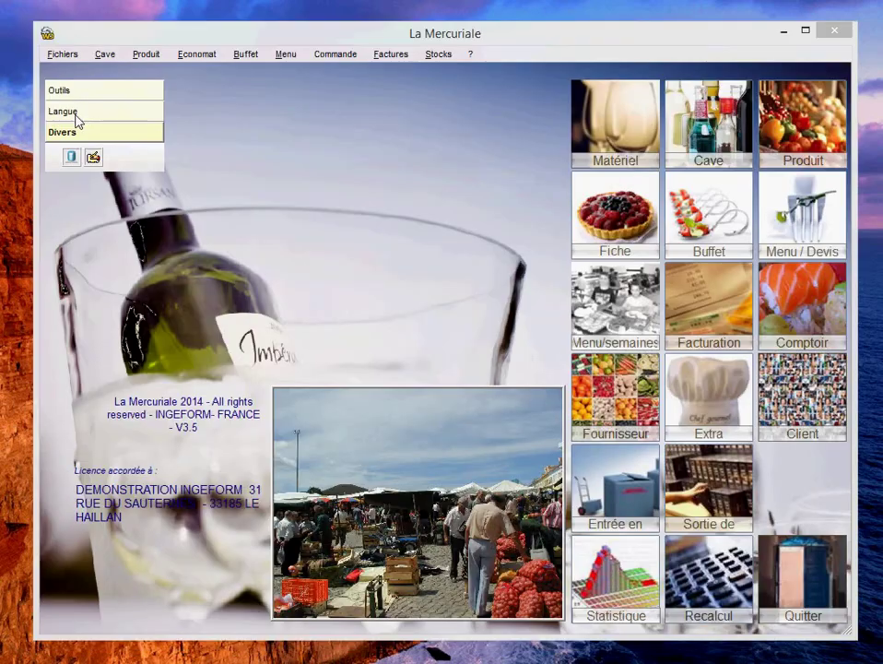